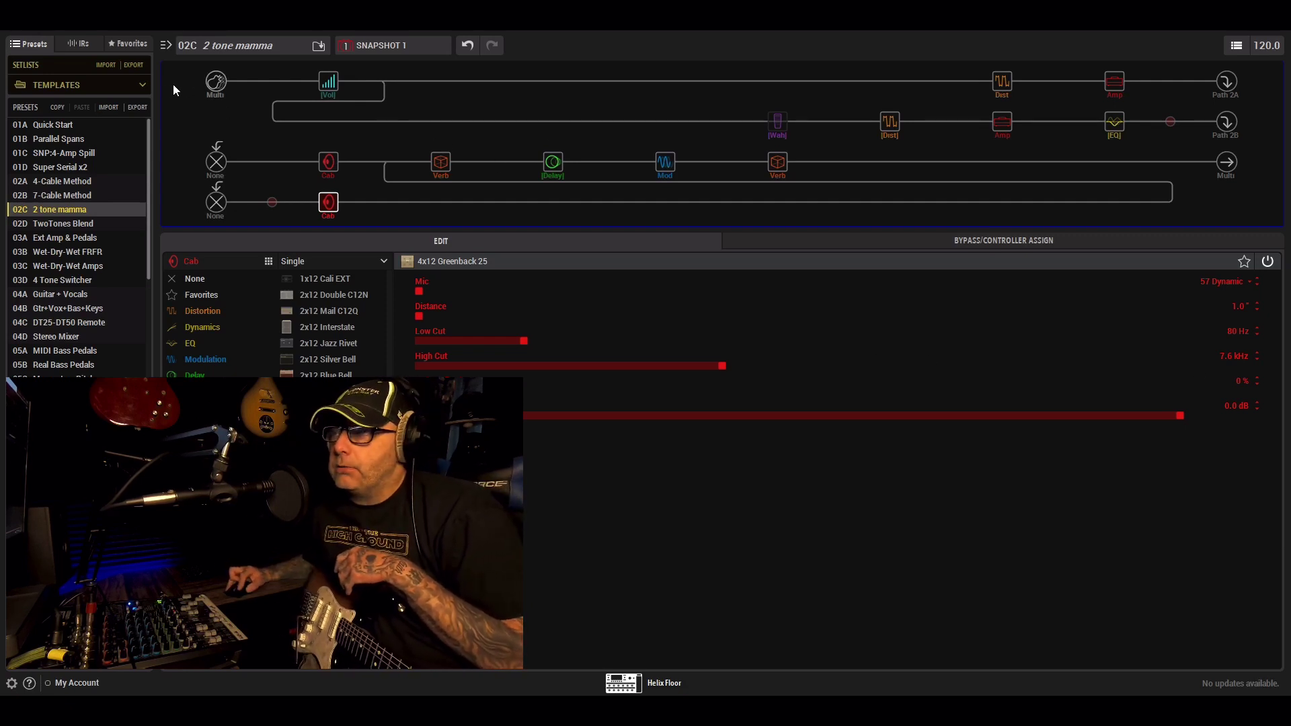
# Step: Select the TEMPLATES setlist
pyautogui.click(142, 82)
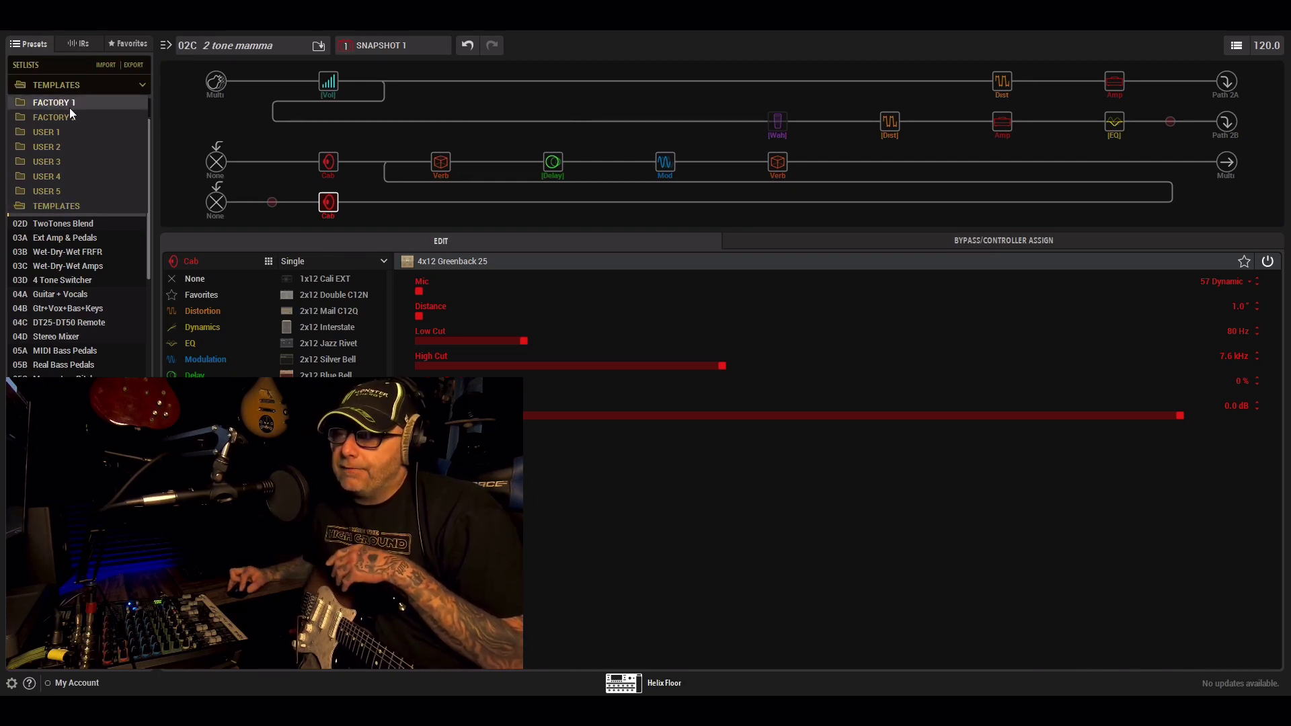
pyautogui.click(67, 203)
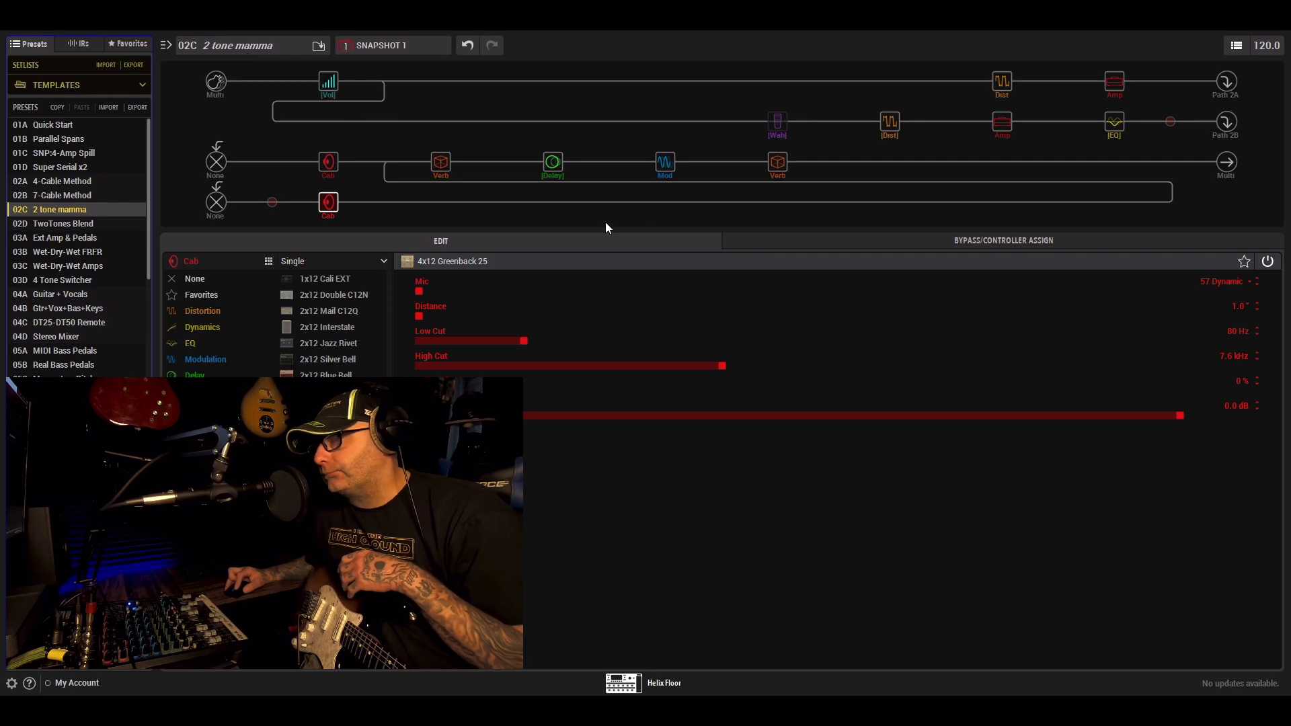
# Step: Examine the settings of the upper branch's amp and distortion, plus the first reverb, delay, modulation and second reverb in the second path
pyautogui.moveTo(1111, 89)
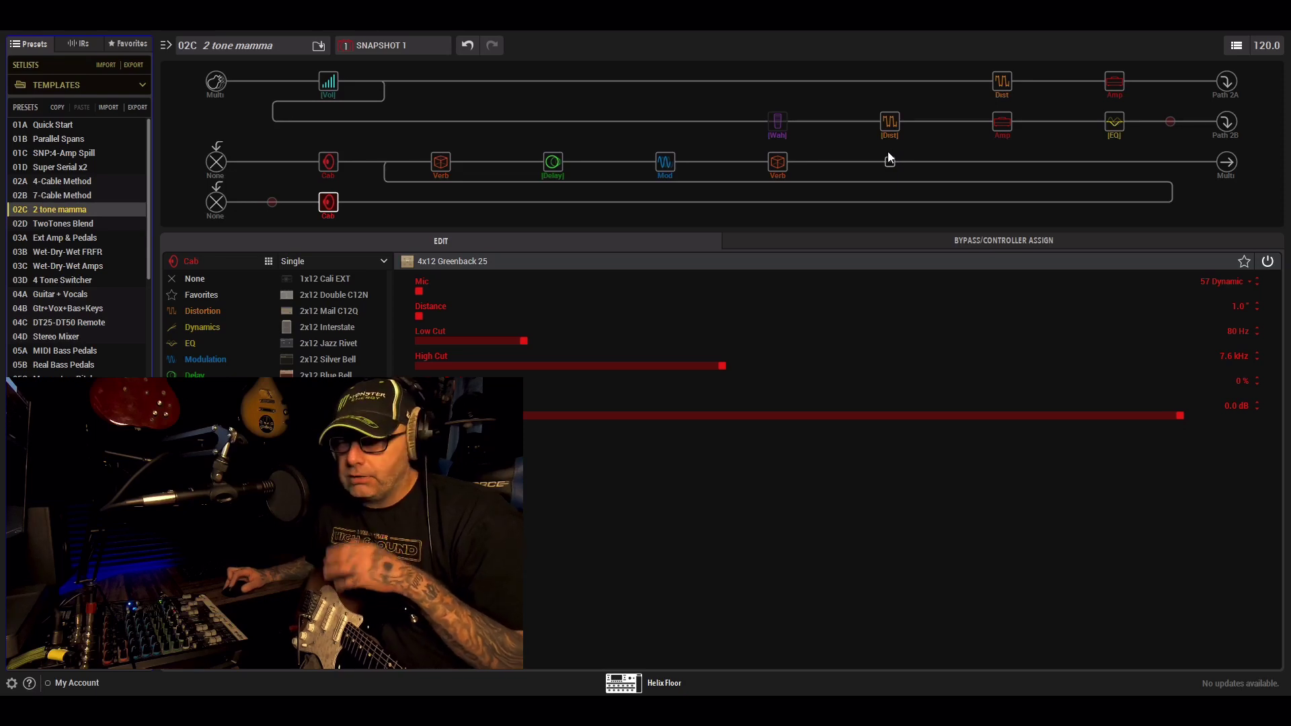
pyautogui.moveTo(1002, 128)
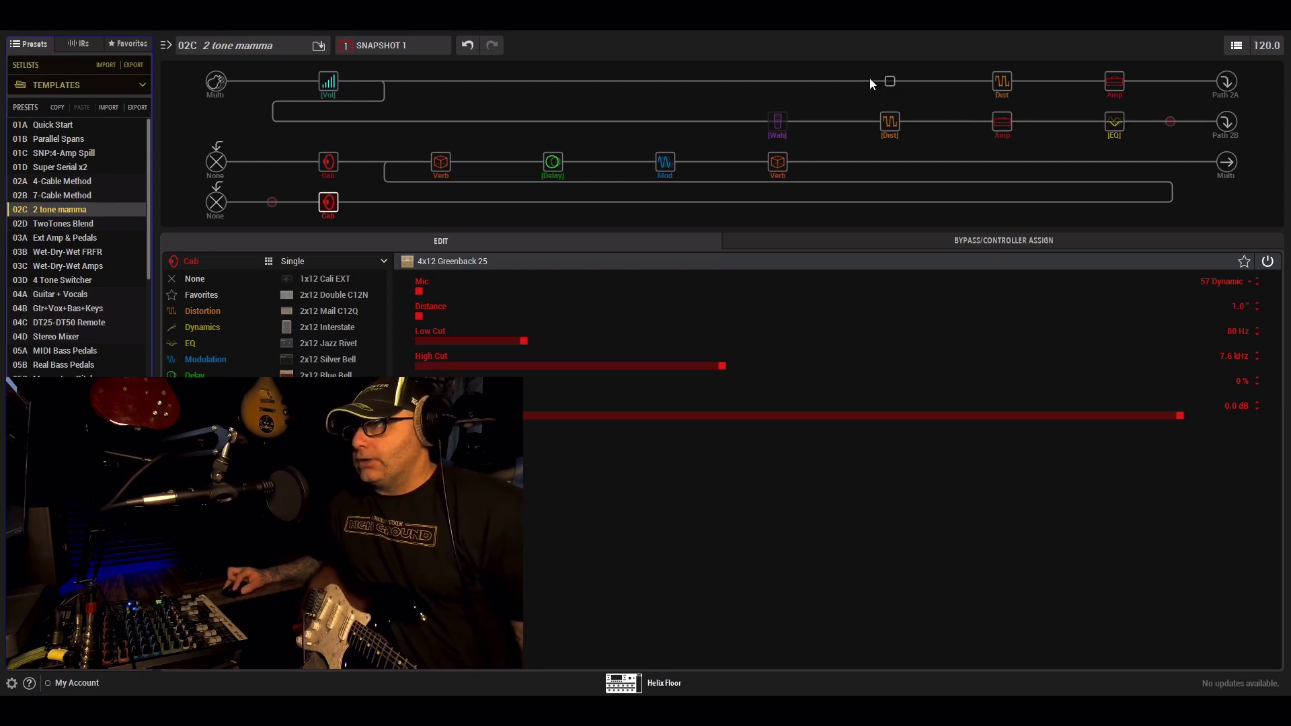
pyautogui.moveTo(795, 151)
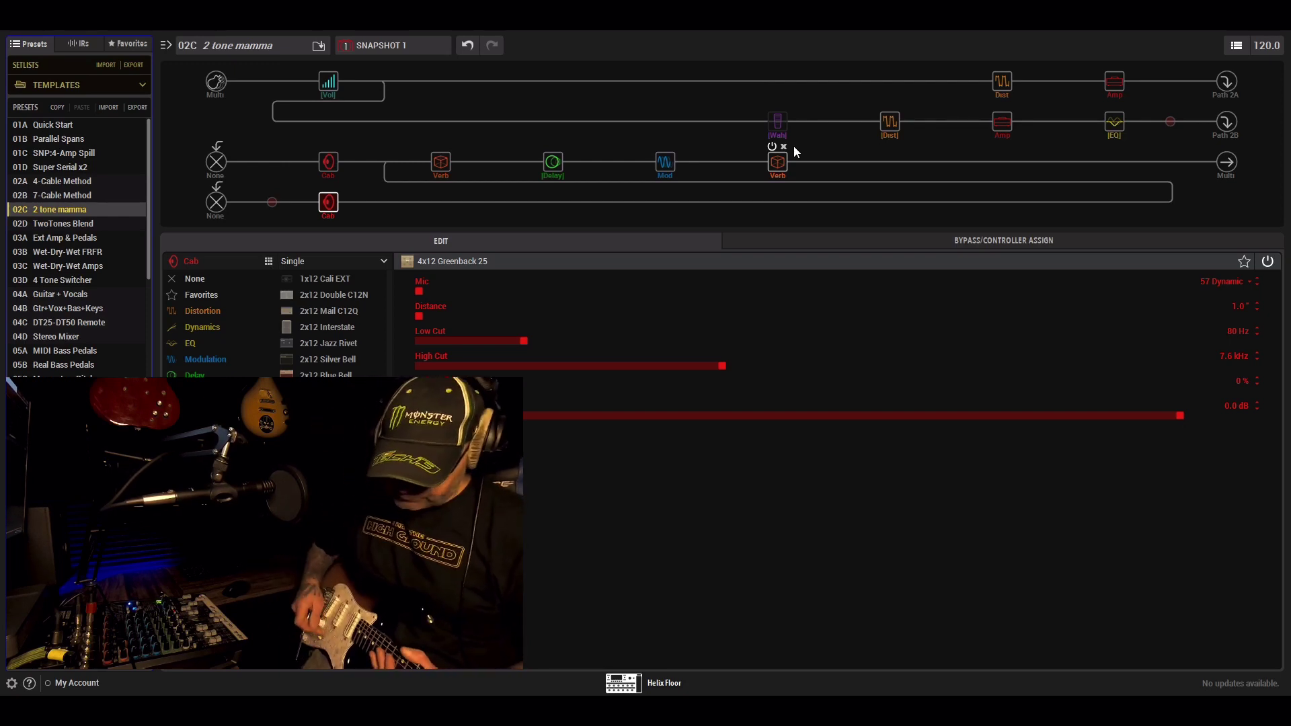
pyautogui.click(1114, 84)
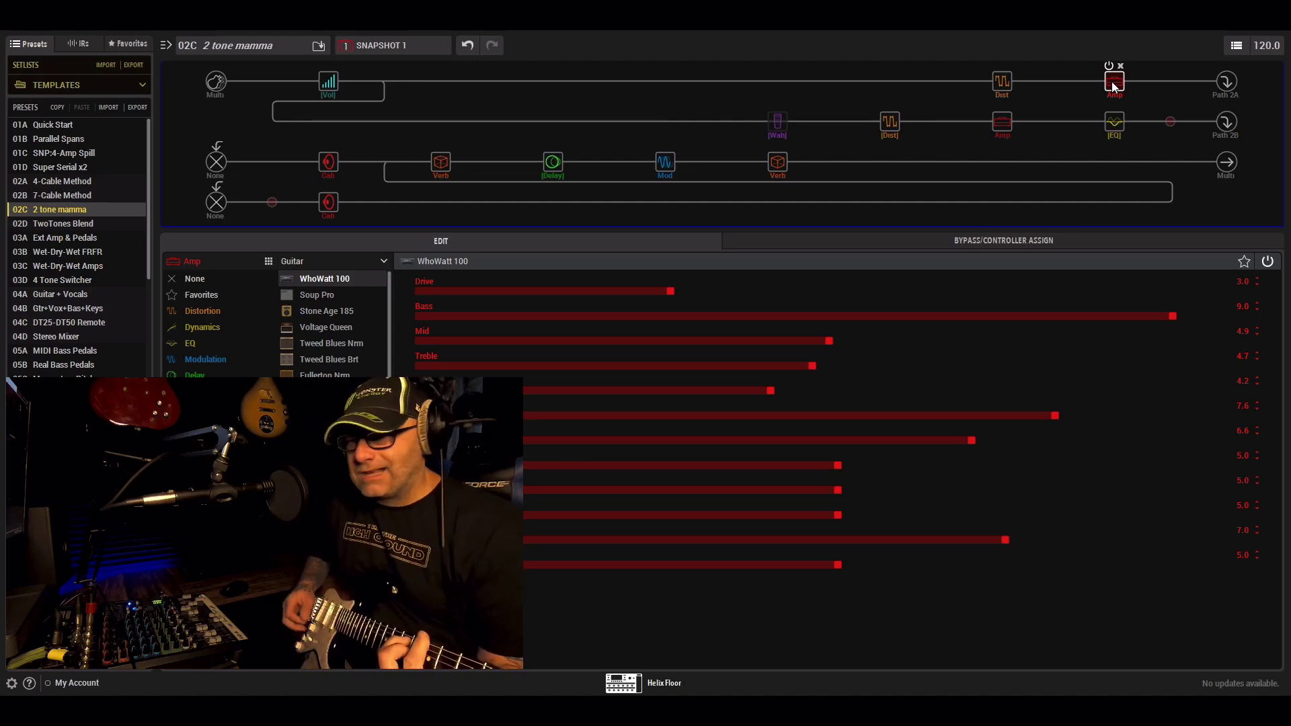
pyautogui.click(1008, 86)
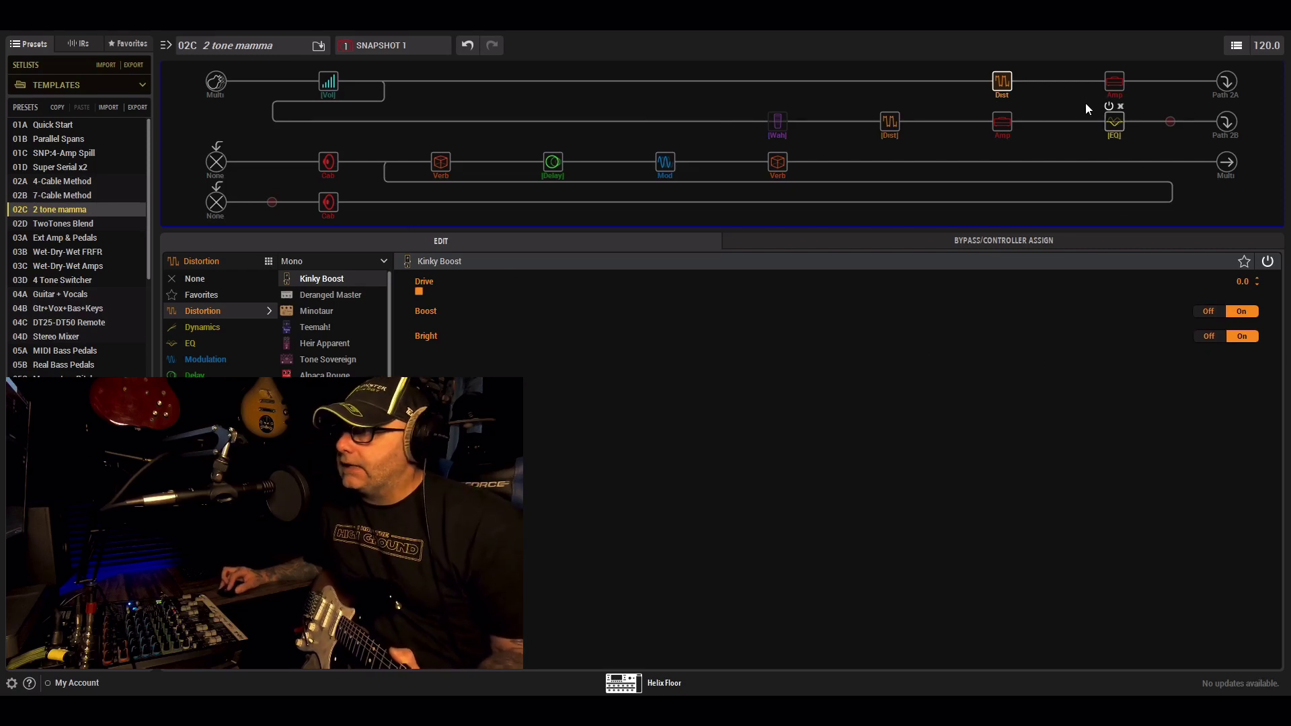
pyautogui.click(444, 168)
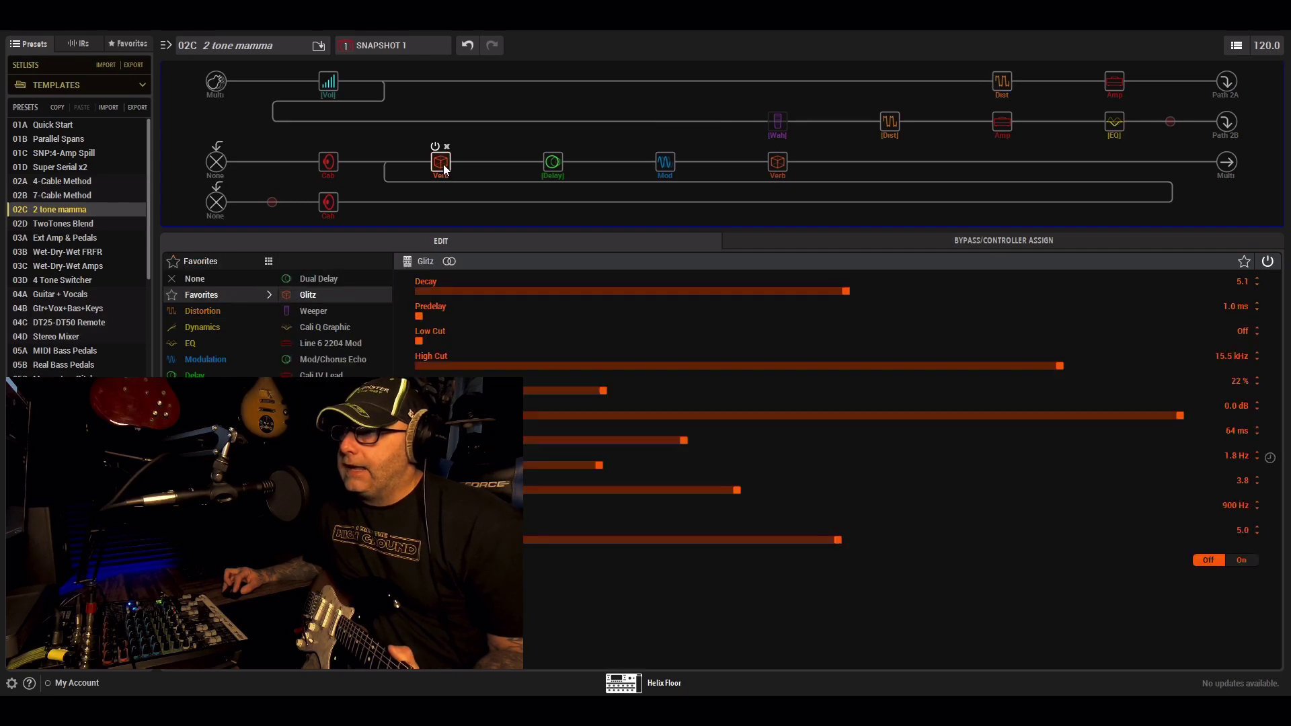
pyautogui.click(557, 170)
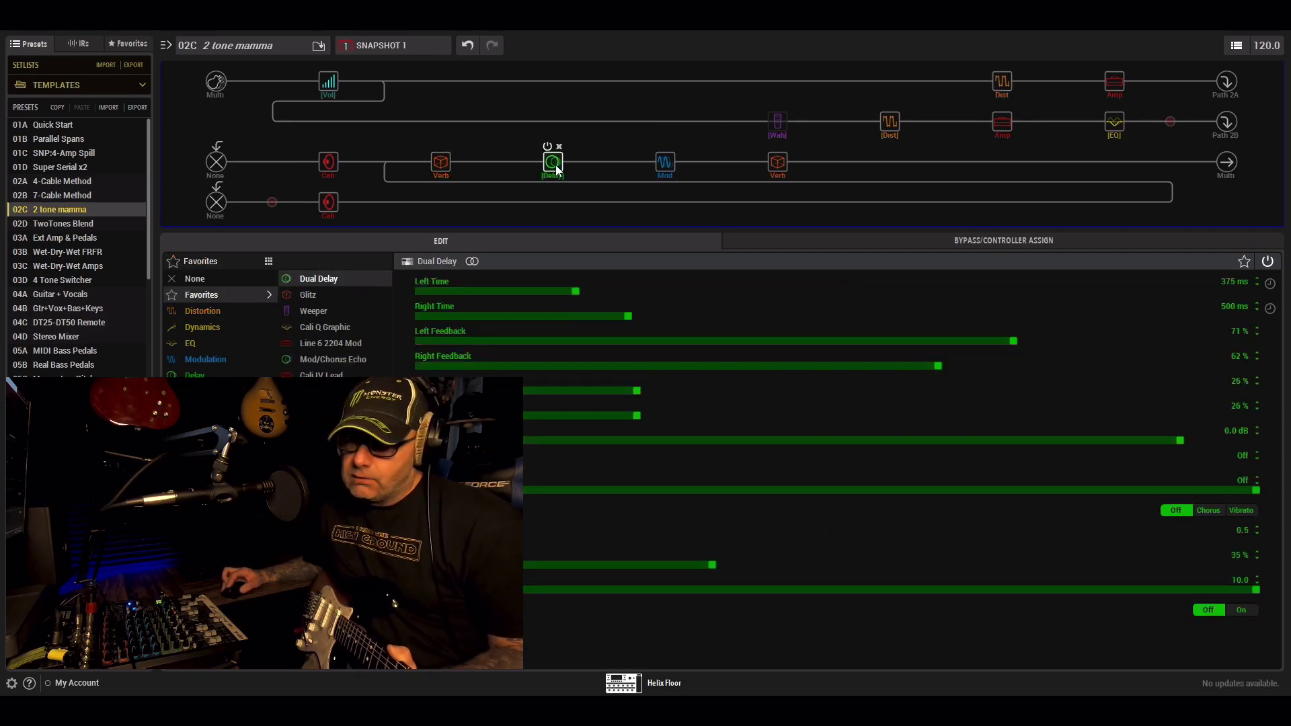
pyautogui.click(671, 164)
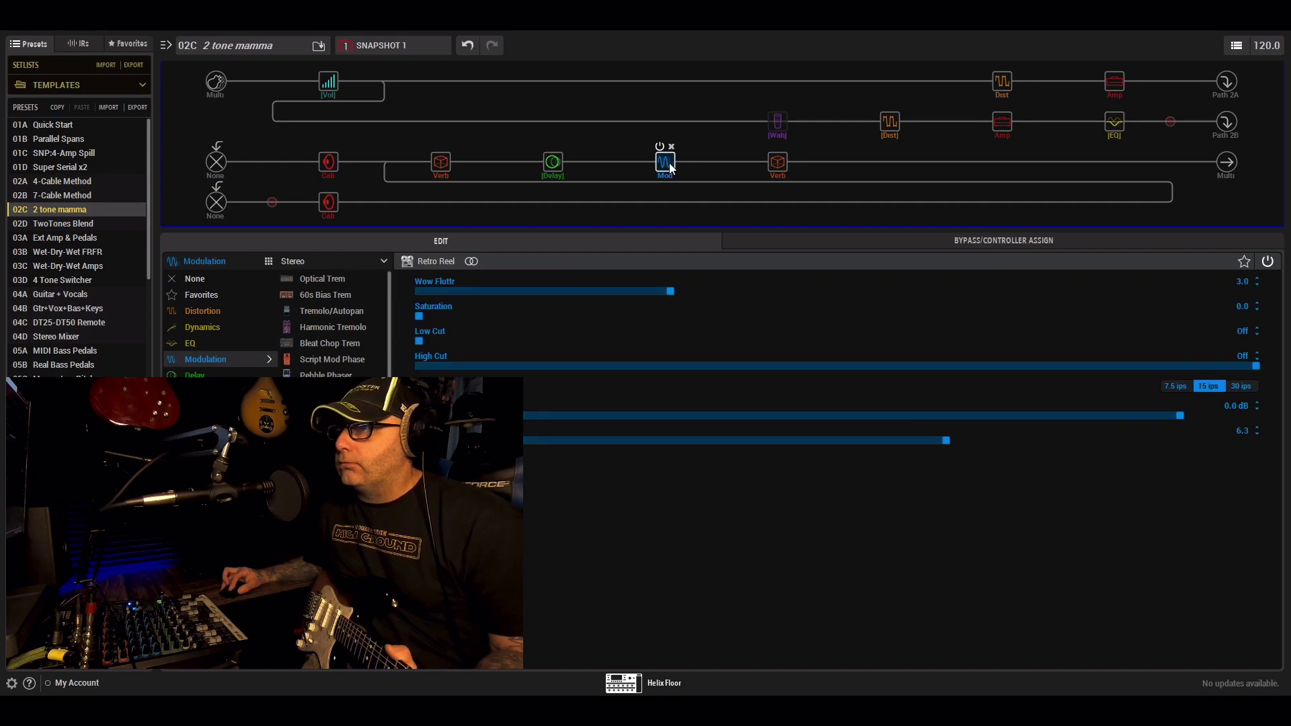
pyautogui.click(767, 164)
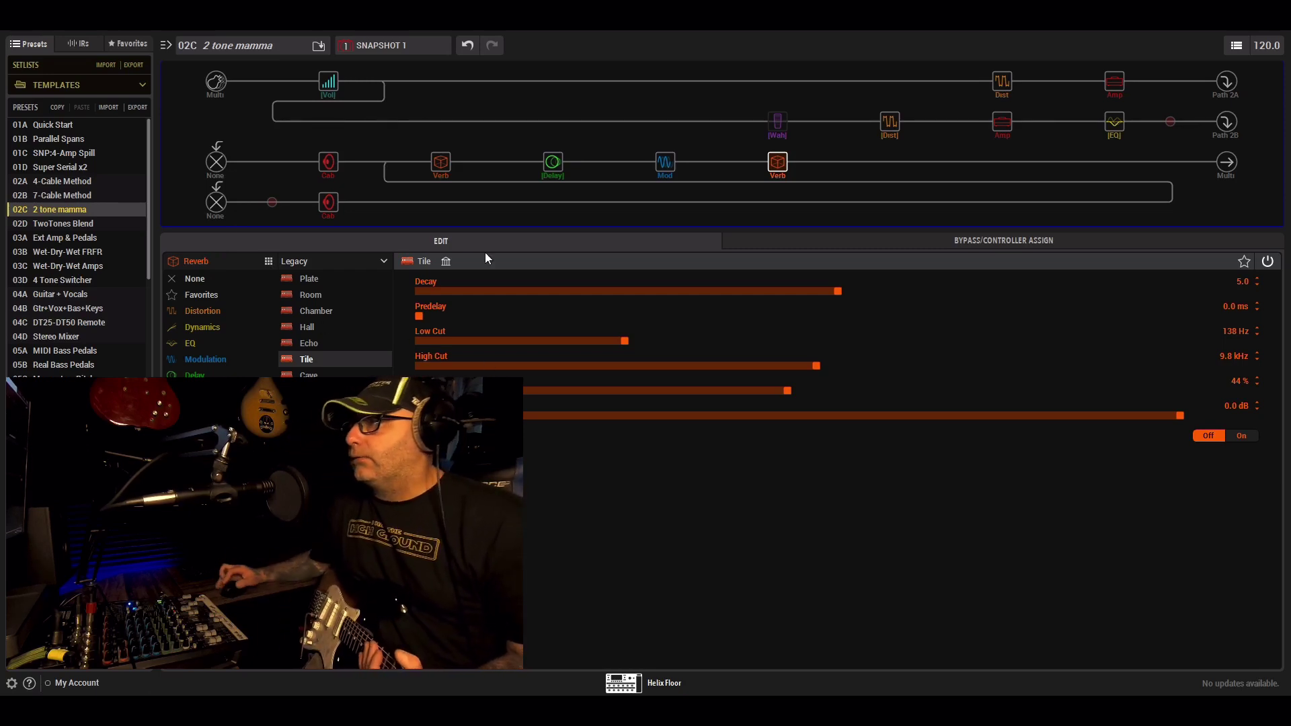
# Step: Examine the settings of the Line 6 2204 Mod amp on the first path's lower branch and the 4x12 Greenback 25 cab
pyautogui.click(1001, 123)
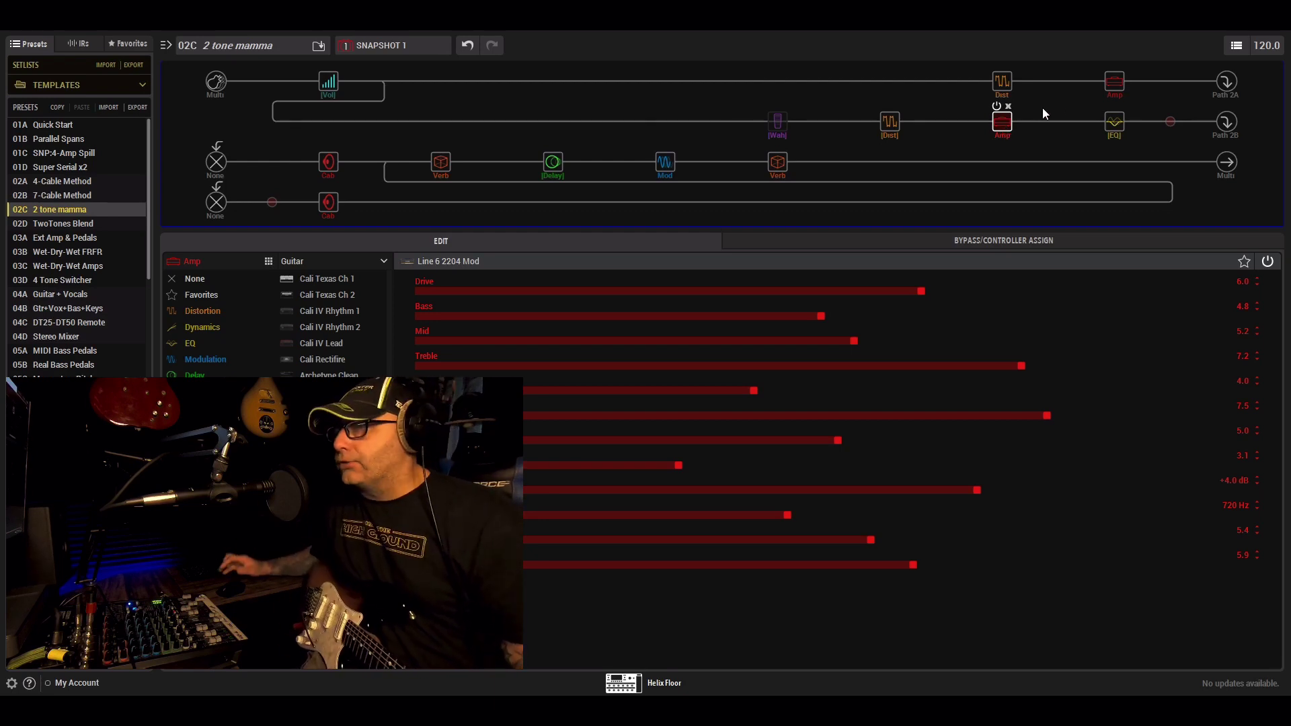
pyautogui.click(329, 203)
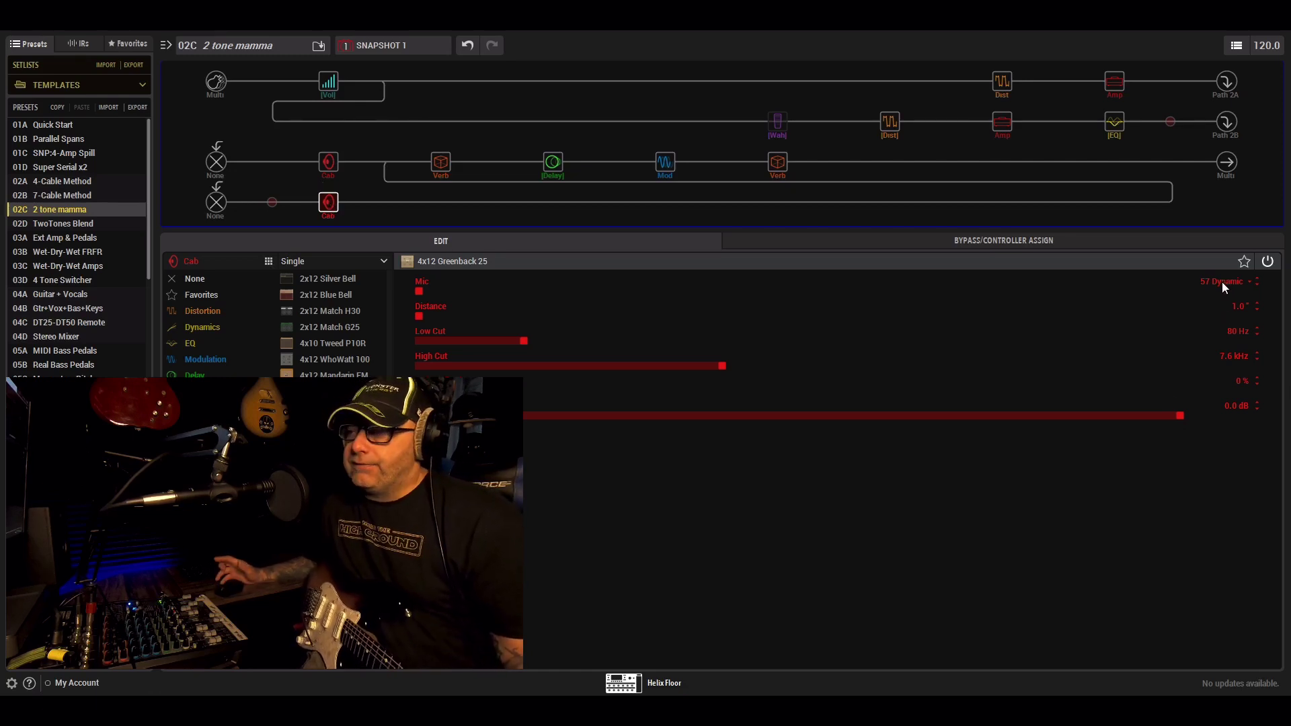
pyautogui.moveTo(442, 167)
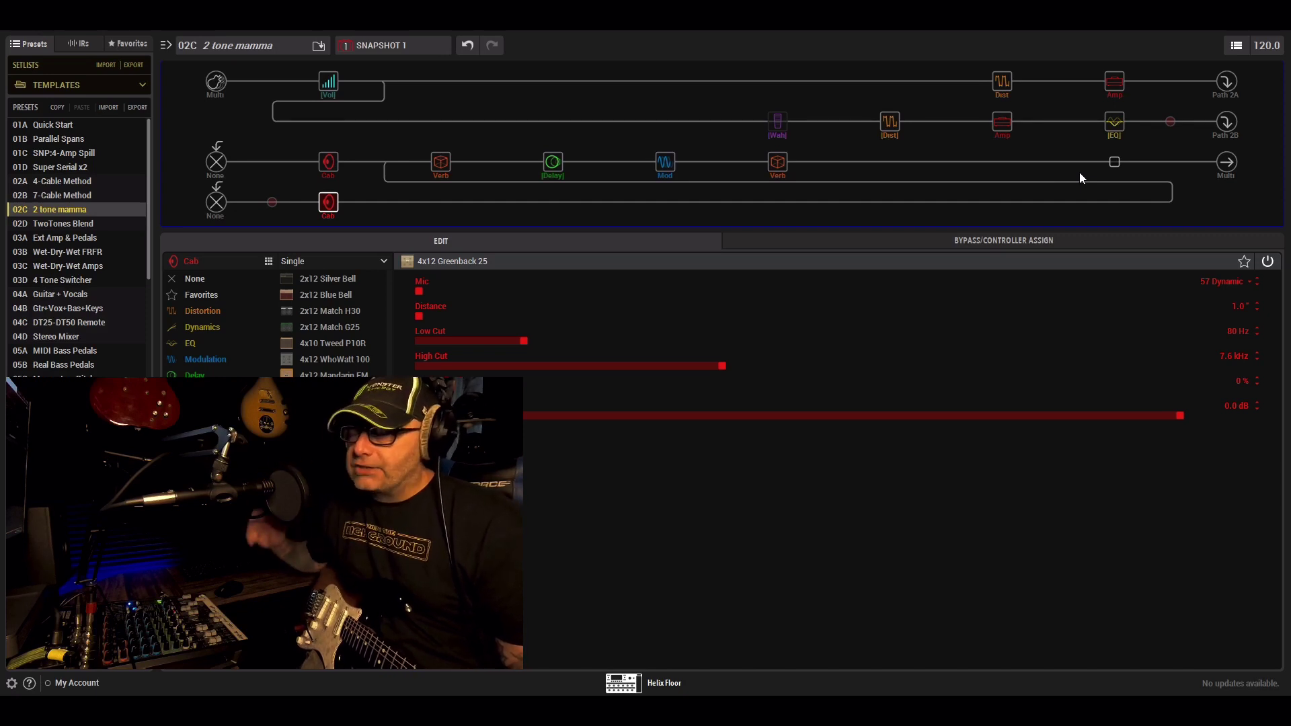
# Step: Review the upper chain in signal order: Kinky Boost, WhoWatt 100 amp and cab, Glitz reverb, Dual Delay, modulation and Tile reverb
pyautogui.moveTo(1071, 80)
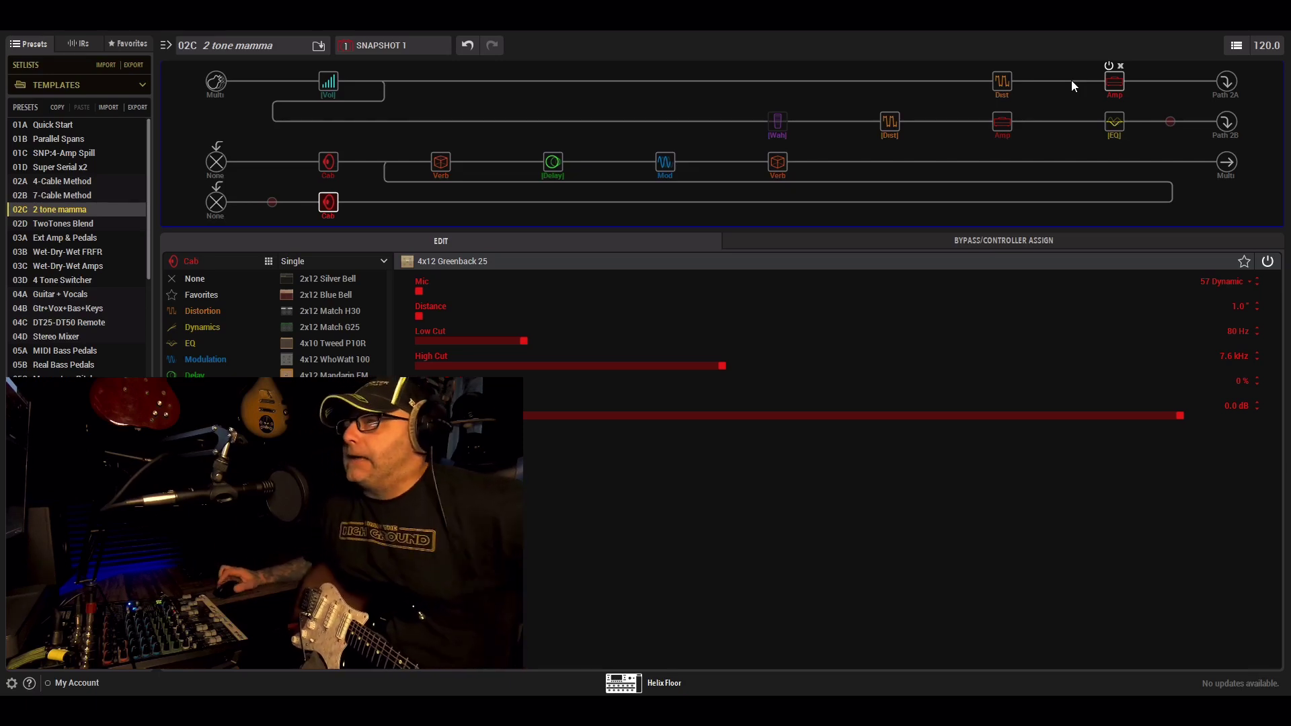
pyautogui.click(1001, 82)
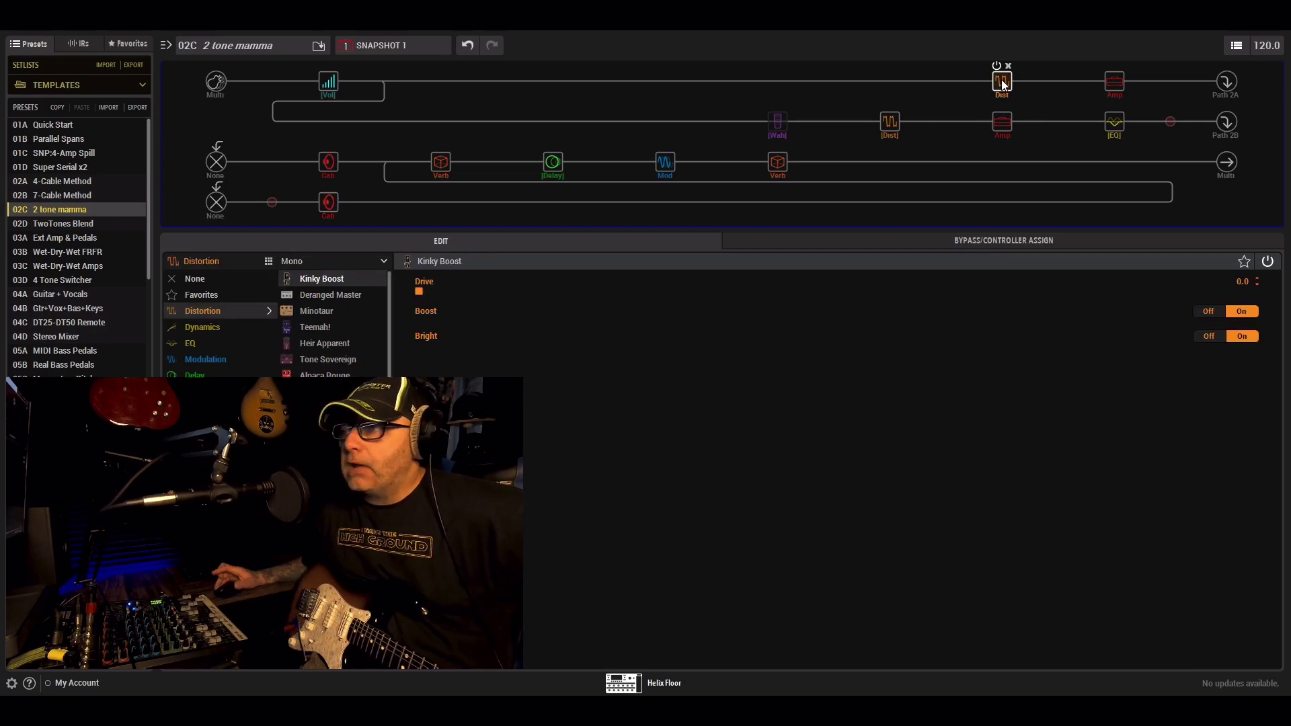
pyautogui.click(1111, 82)
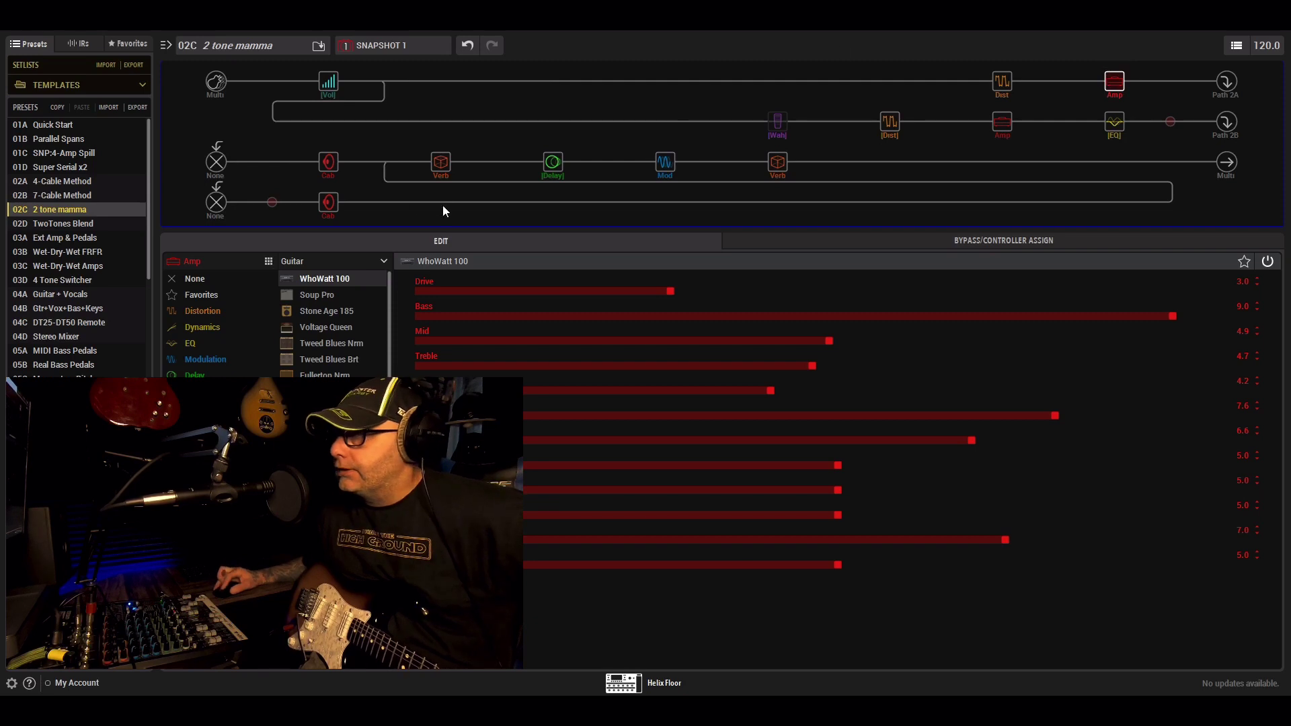
pyautogui.click(331, 163)
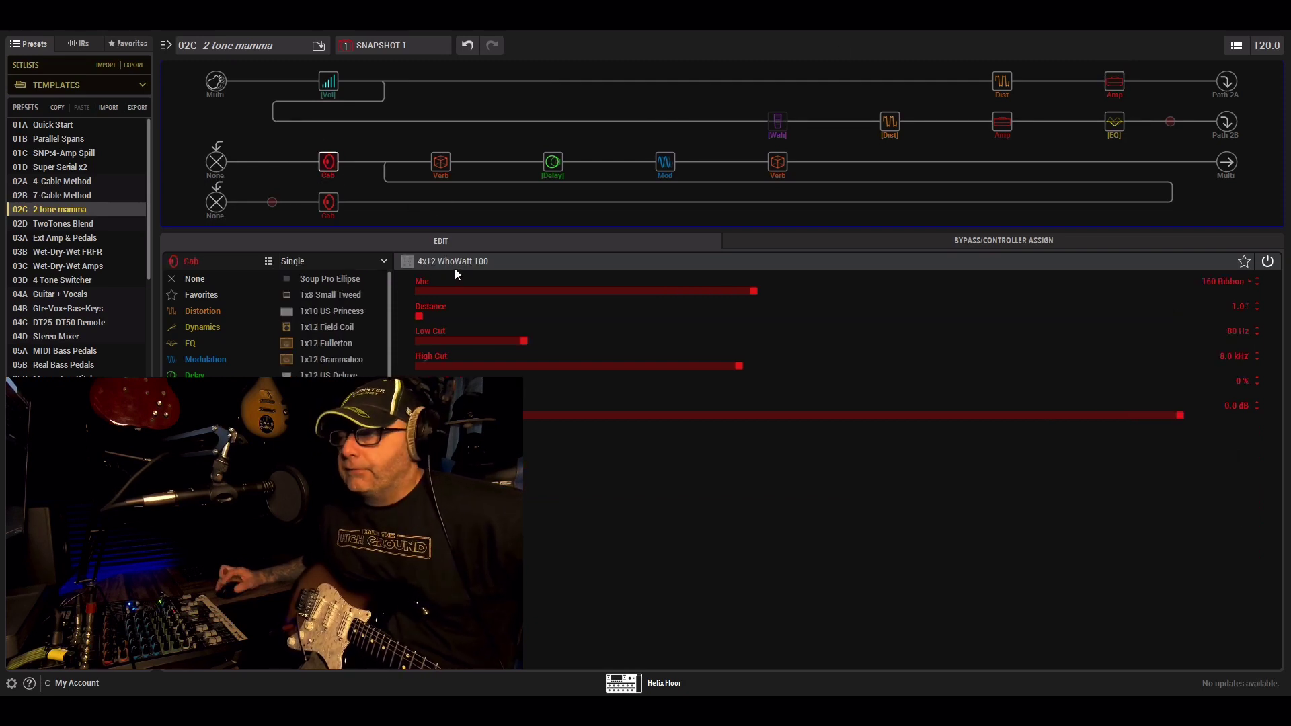
pyautogui.click(444, 164)
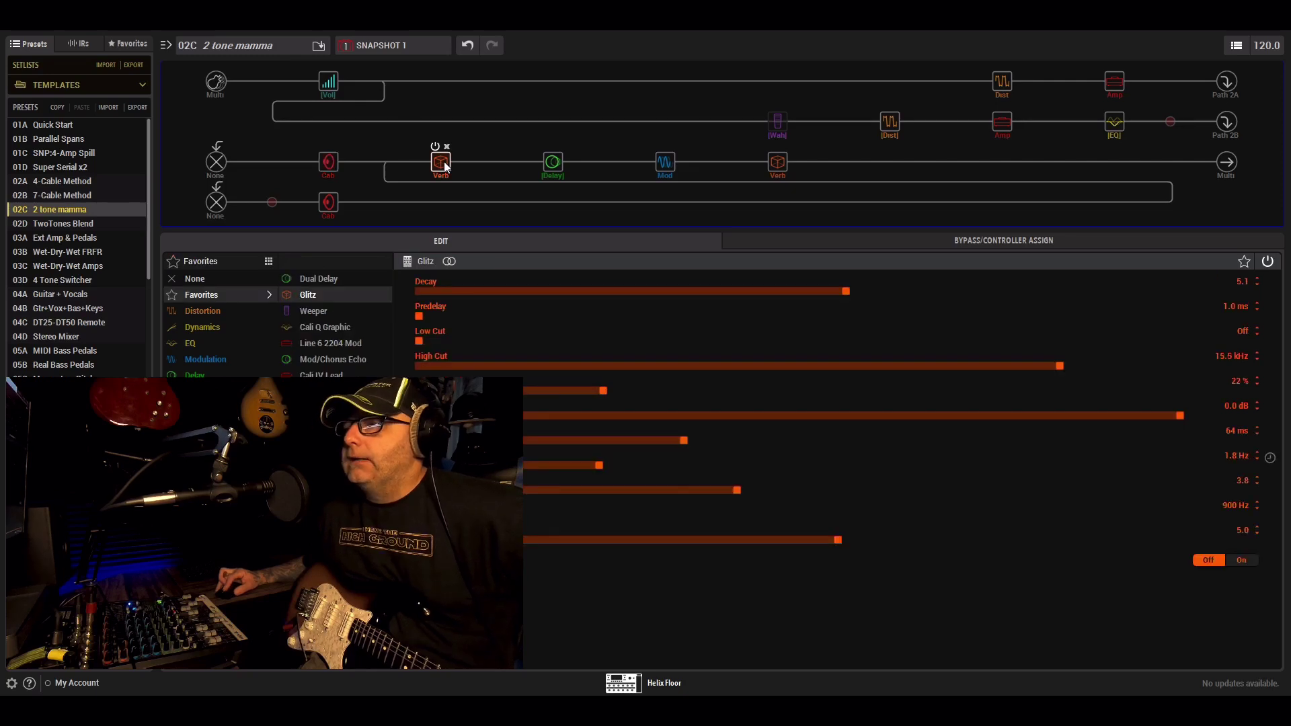
pyautogui.click(554, 165)
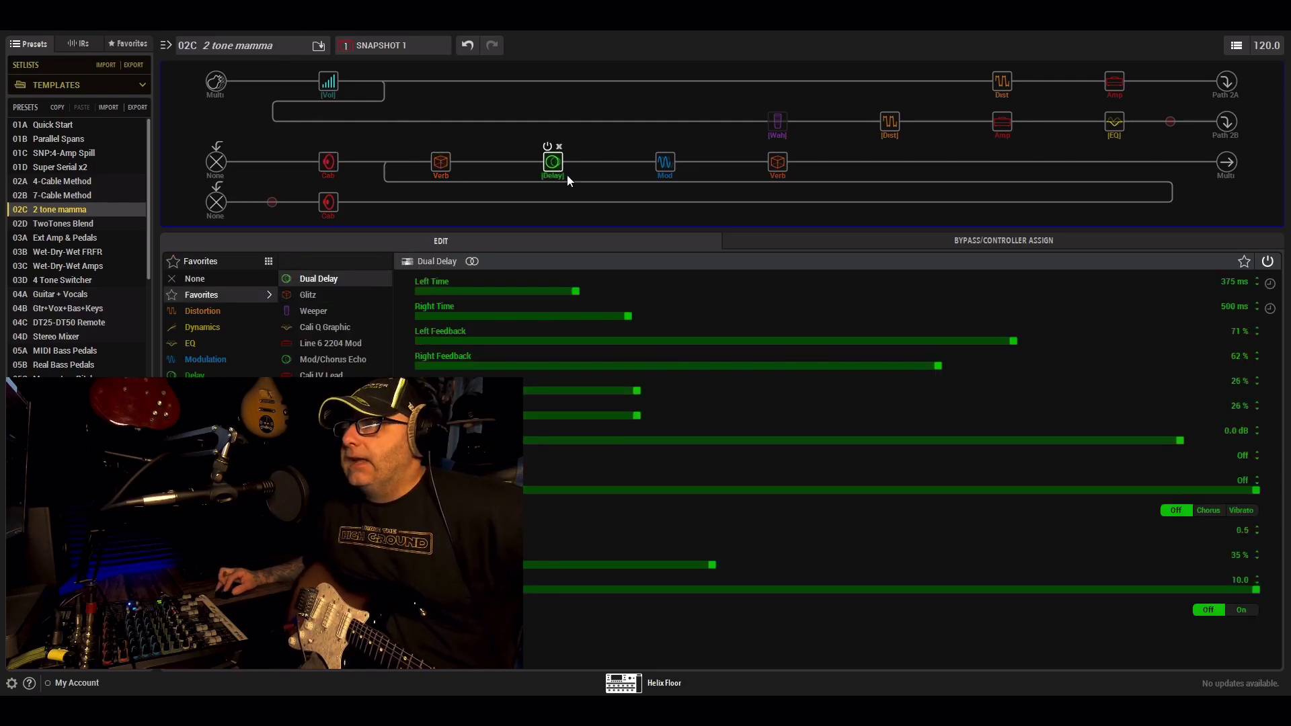
pyautogui.click(665, 166)
pyautogui.click(783, 166)
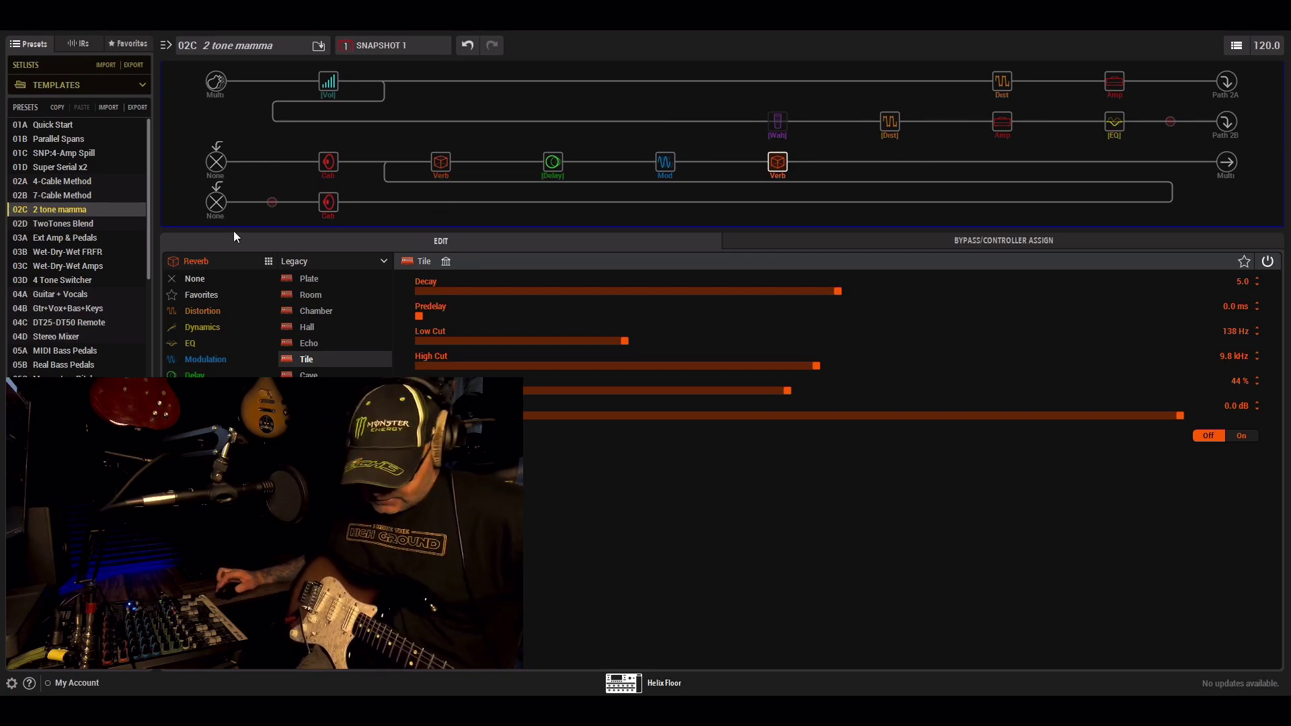
# Step: Inspect the first path's lower-branch amp, Scream 808 distortion and Cali Q Graphic EQ settings
pyautogui.click(1002, 121)
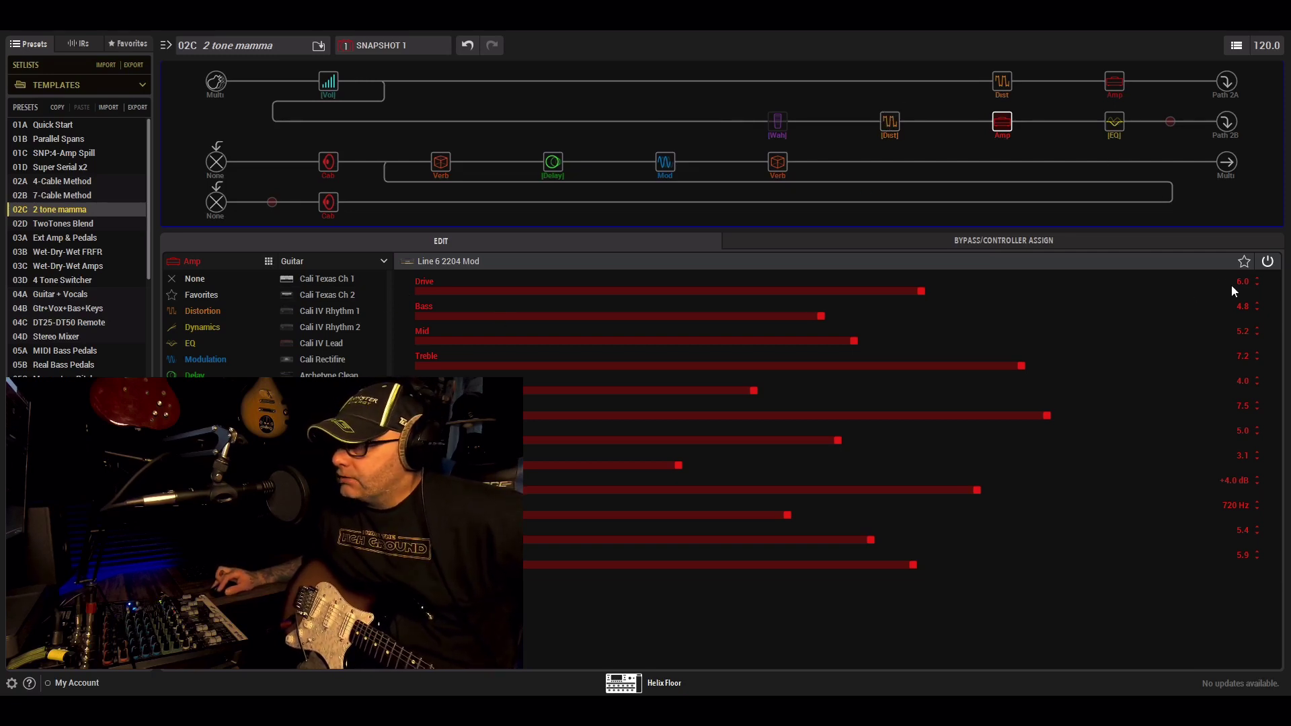
pyautogui.click(890, 124)
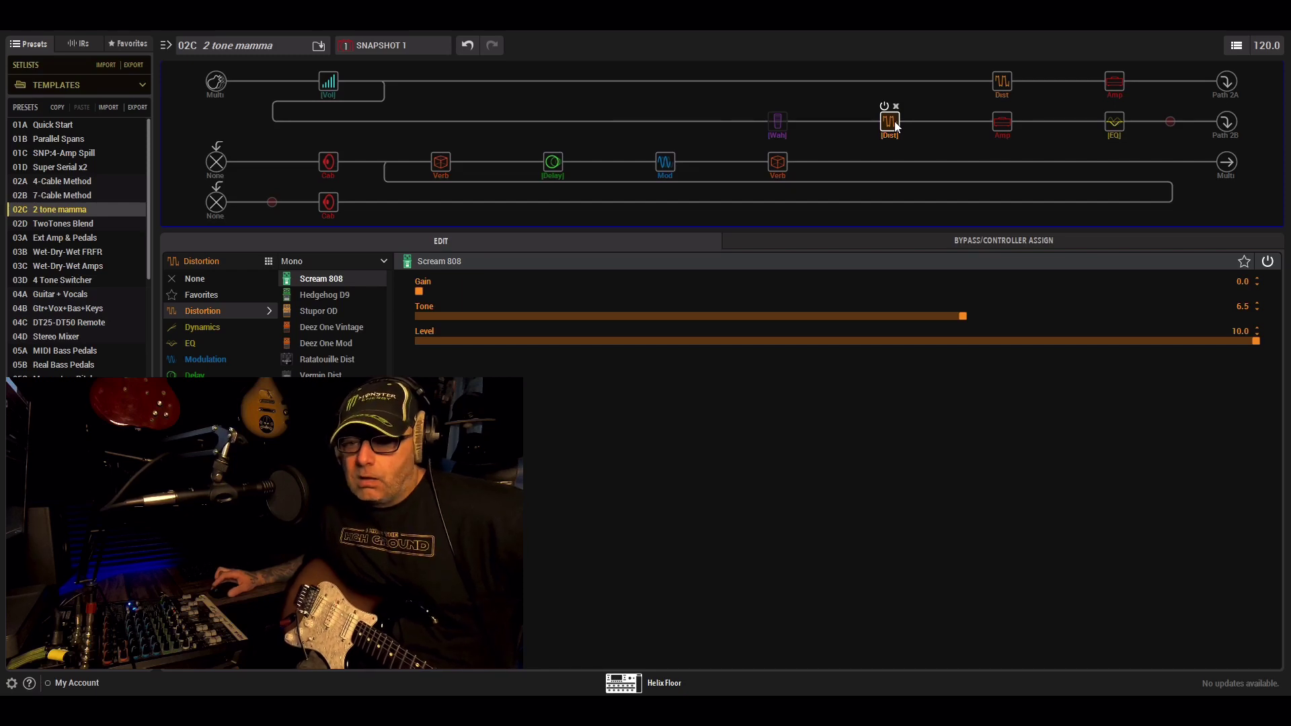
pyautogui.click(1115, 122)
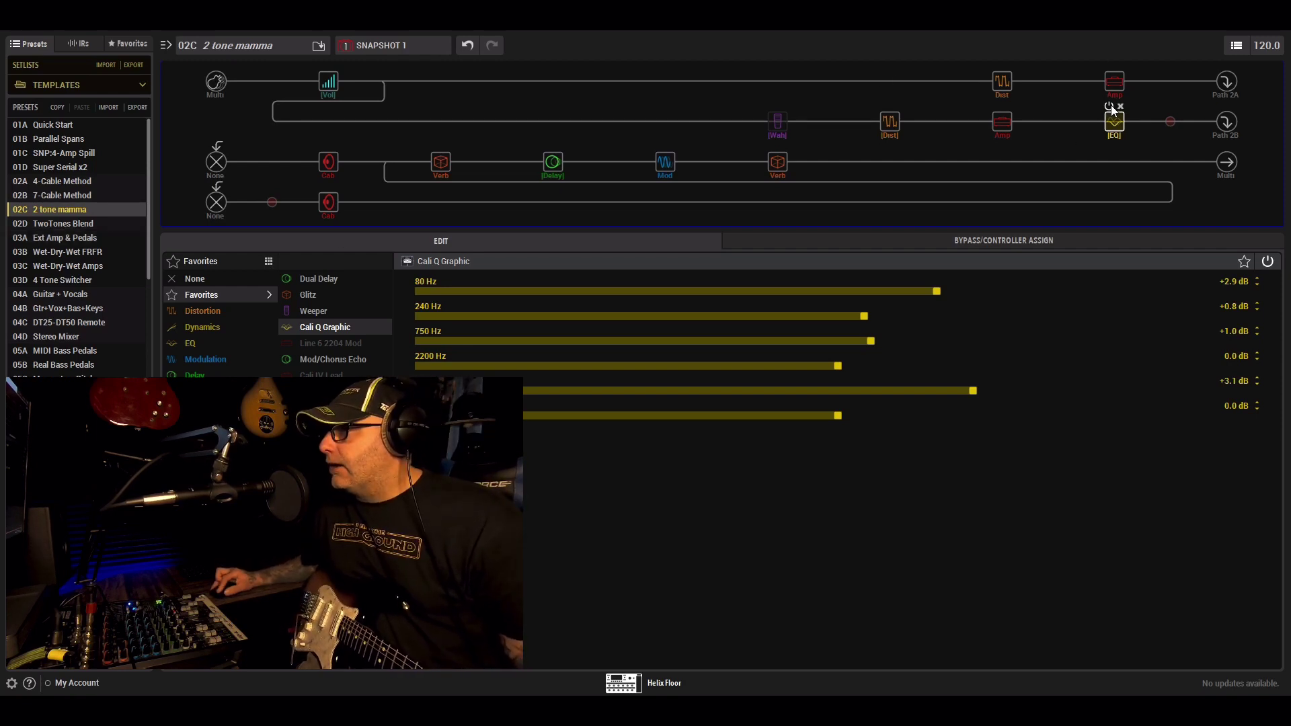
# Step: Compare the tone with the Cali Q Graphic EQ bypassed and active by toggling it repeatedly, leaving it switched on
pyautogui.click(1108, 106)
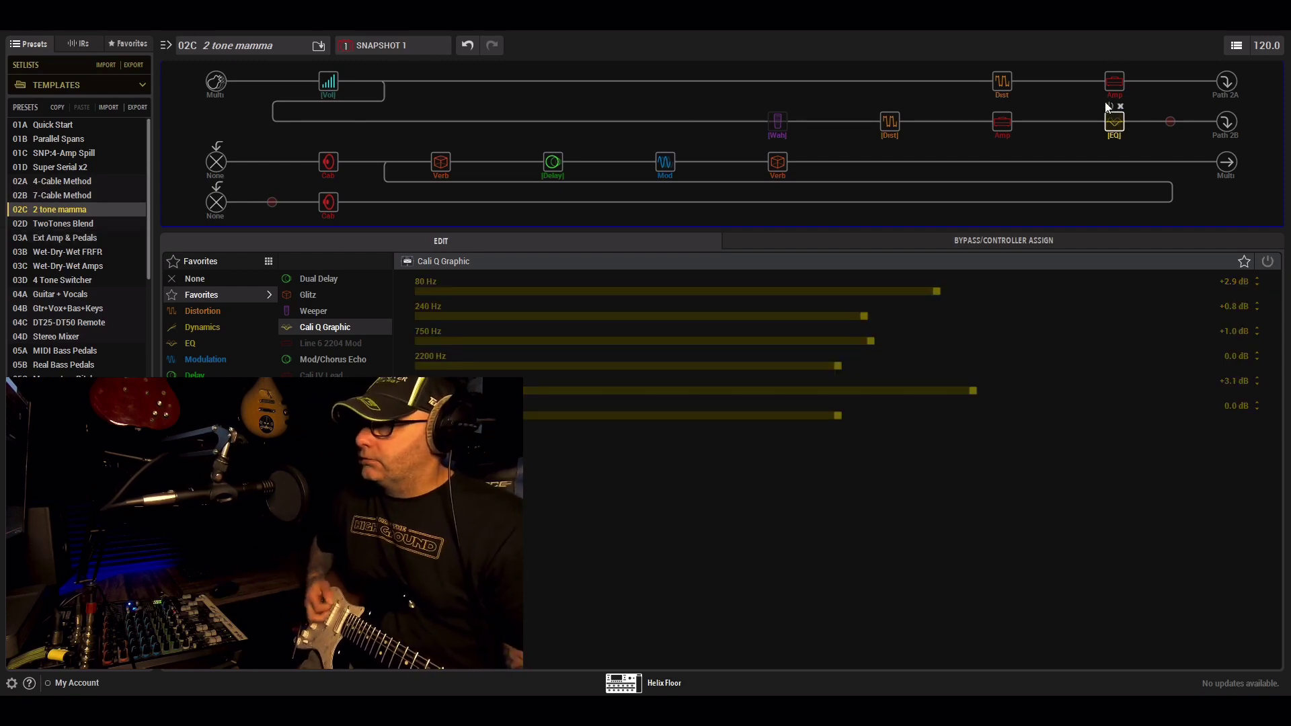
pyautogui.click(1109, 107)
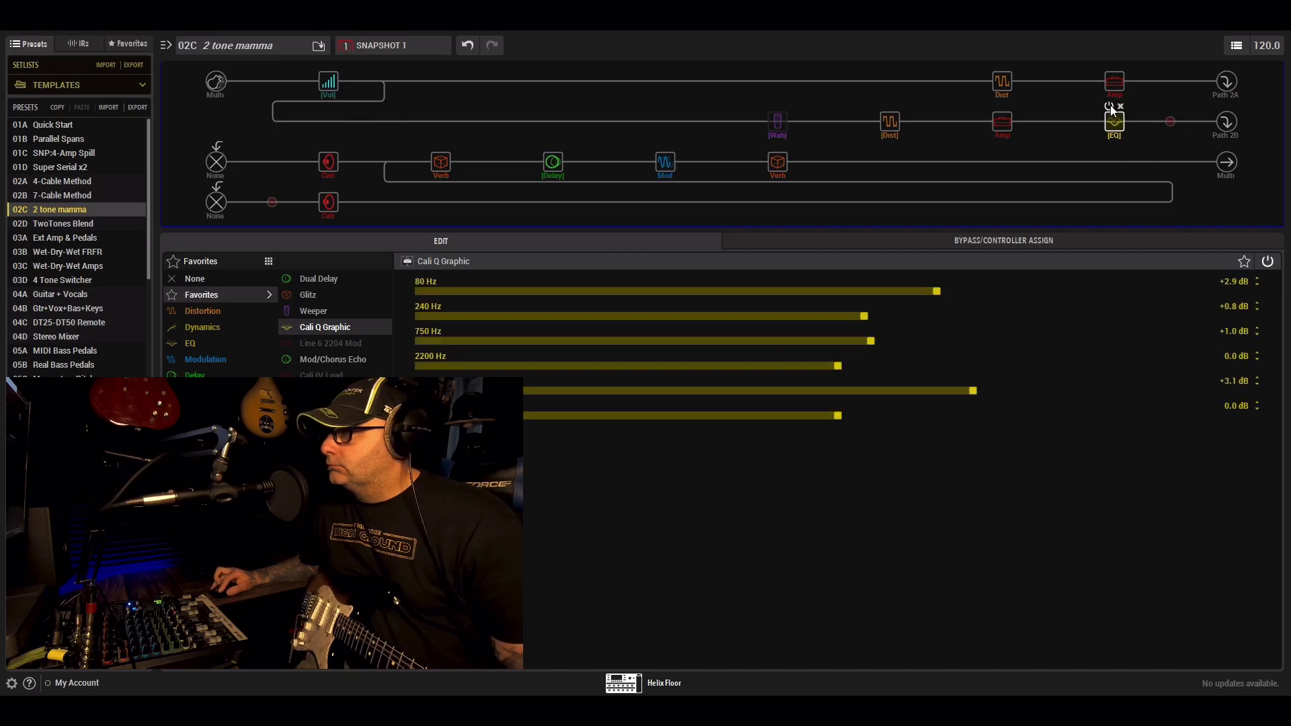
pyautogui.click(1109, 106)
pyautogui.click(1109, 106)
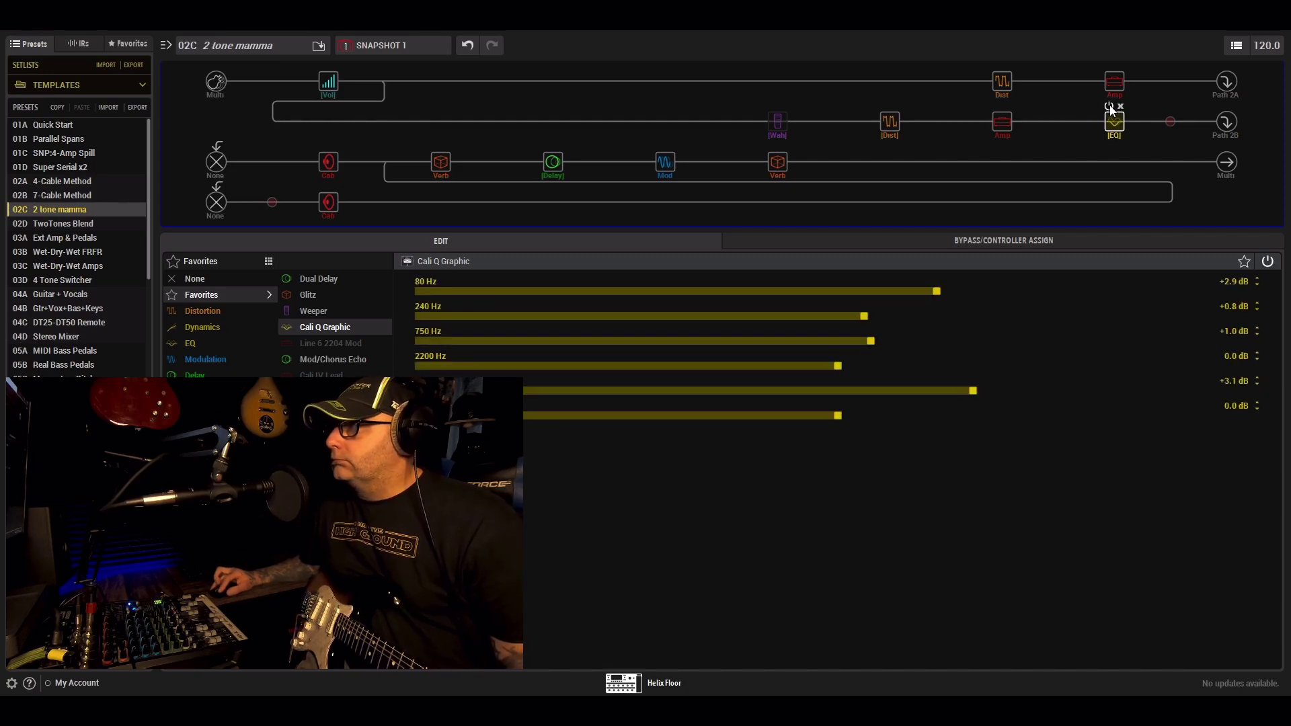
pyautogui.click(1109, 105)
pyautogui.click(1109, 106)
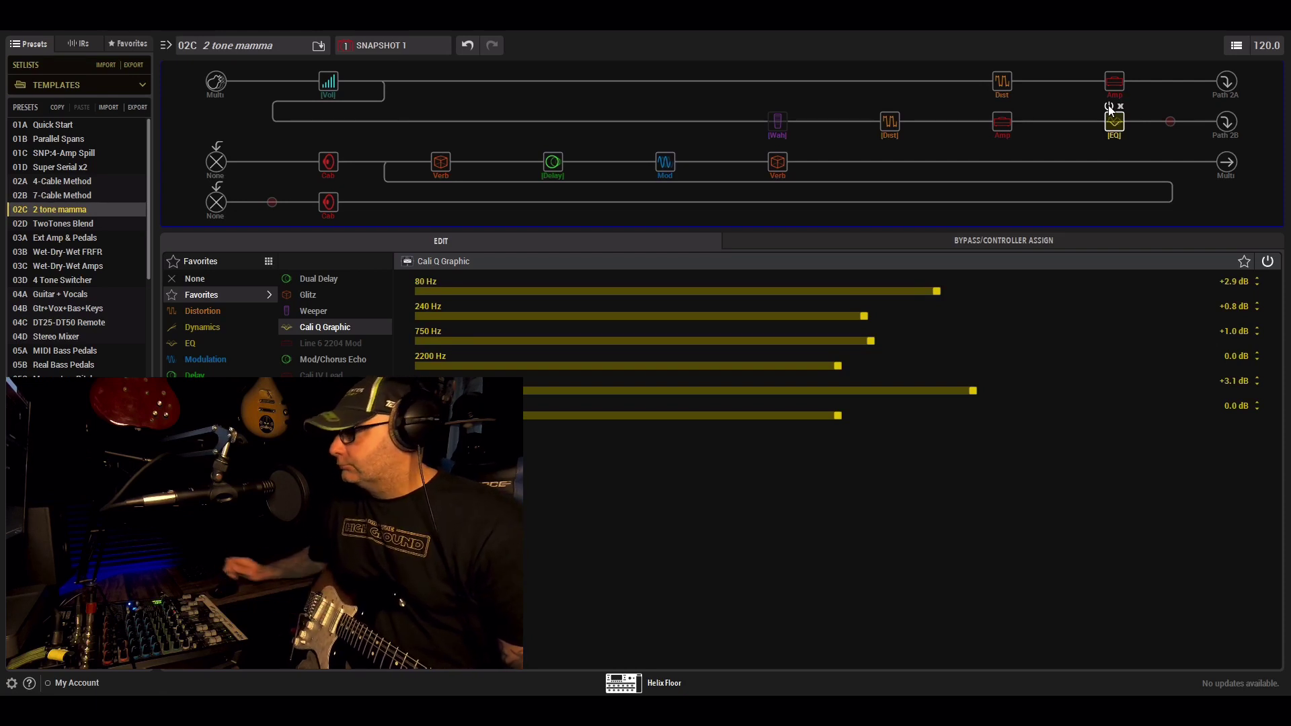
pyautogui.click(1110, 106)
pyautogui.click(1109, 105)
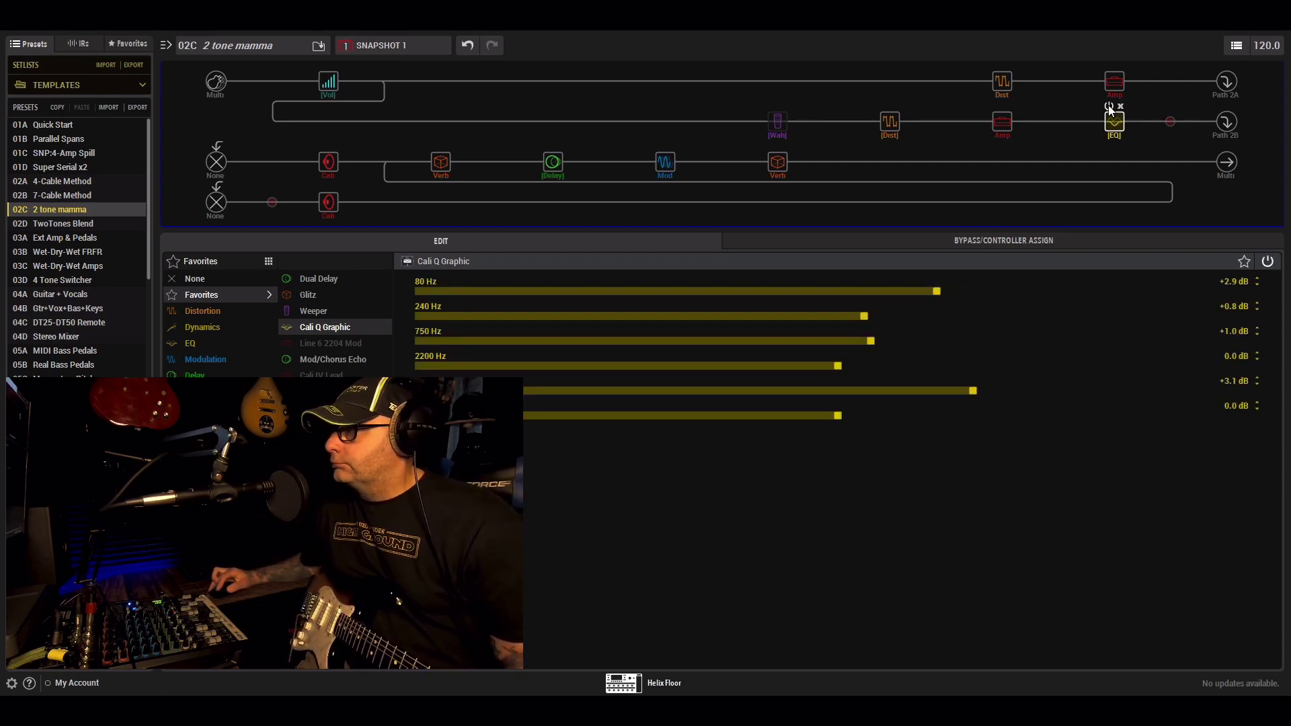
pyautogui.click(1109, 106)
pyautogui.click(1109, 105)
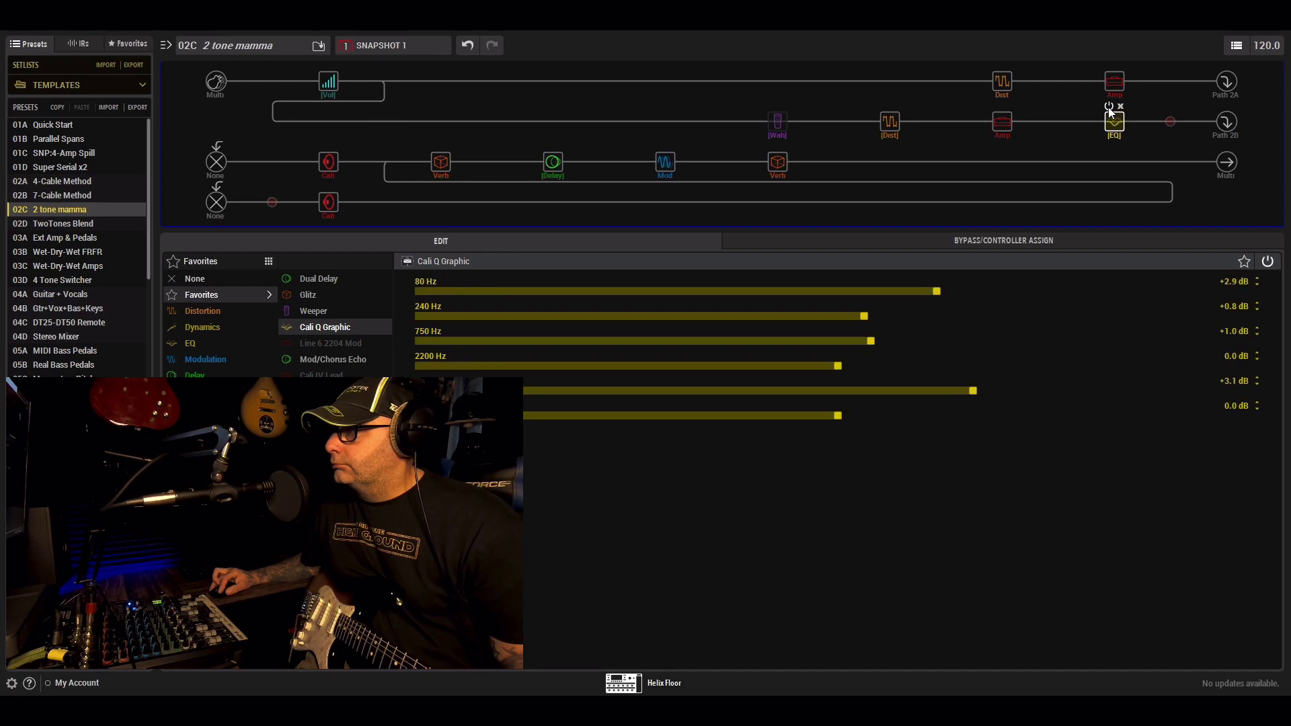
pyautogui.click(1109, 106)
pyautogui.click(1109, 106)
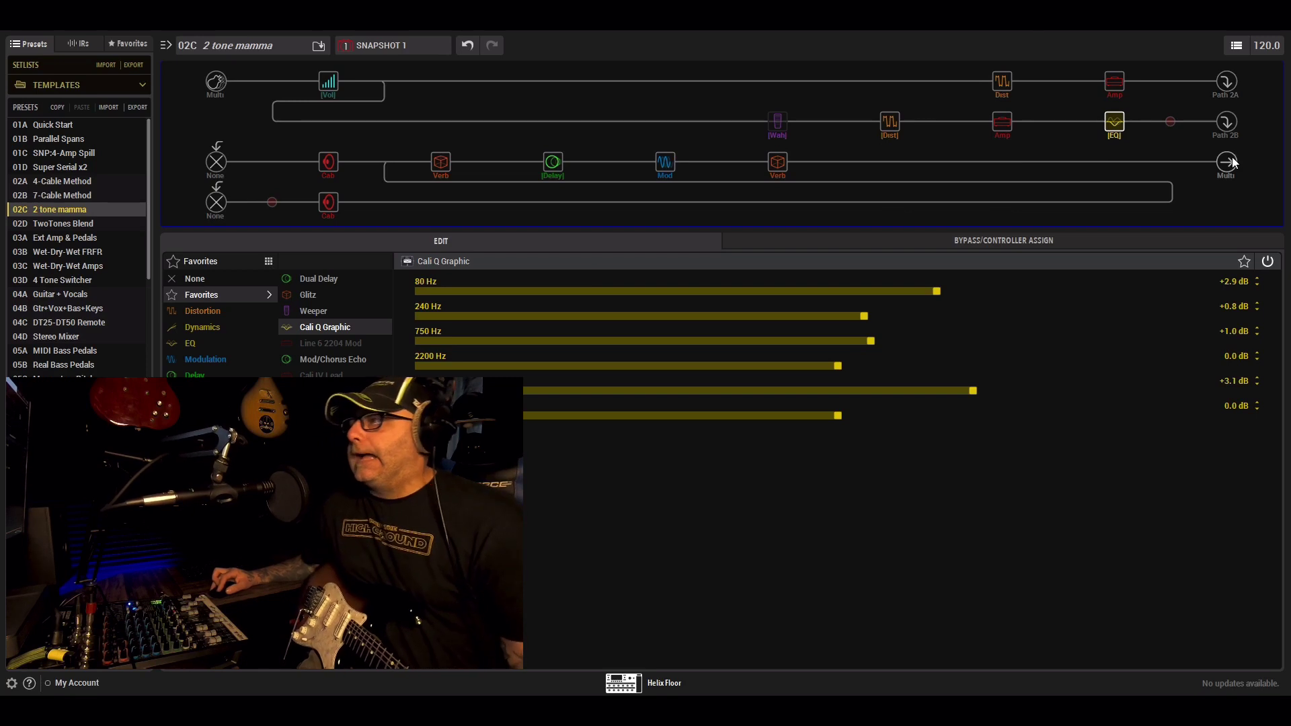
# Step: Open the Dual Delay block's settings in the second path
pyautogui.moveTo(777, 128)
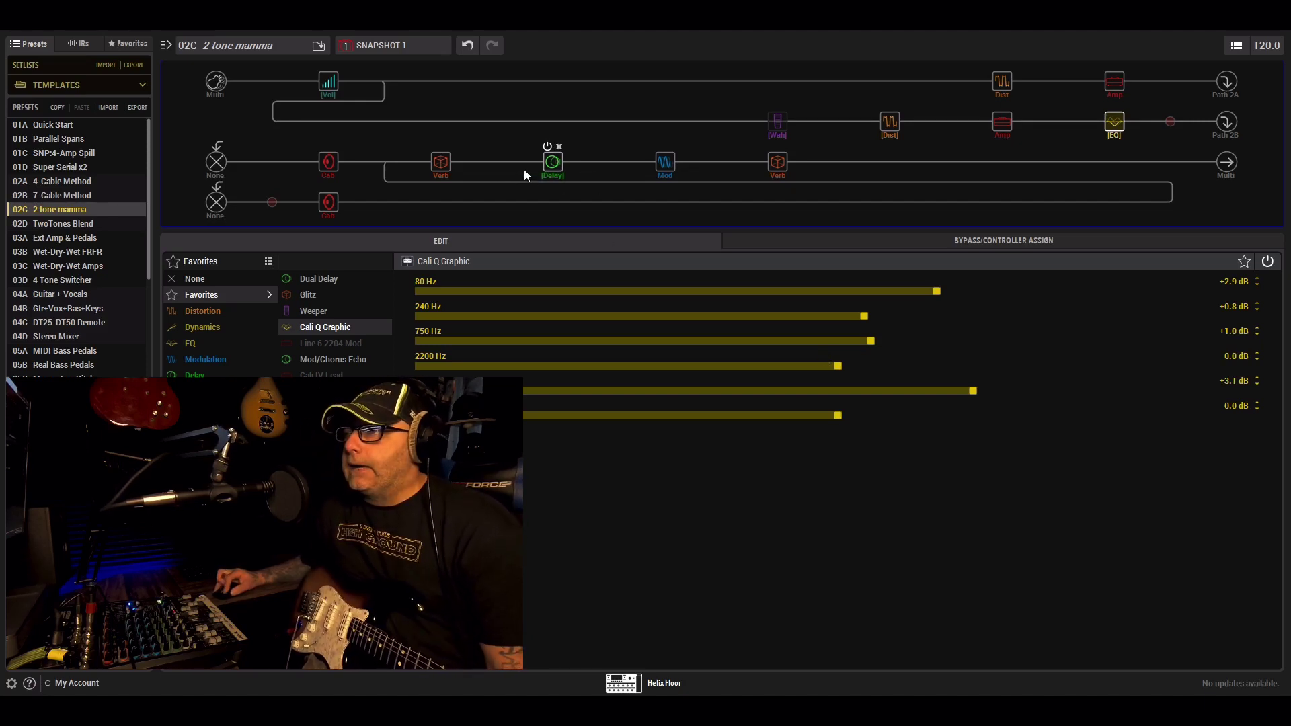
pyautogui.click(553, 167)
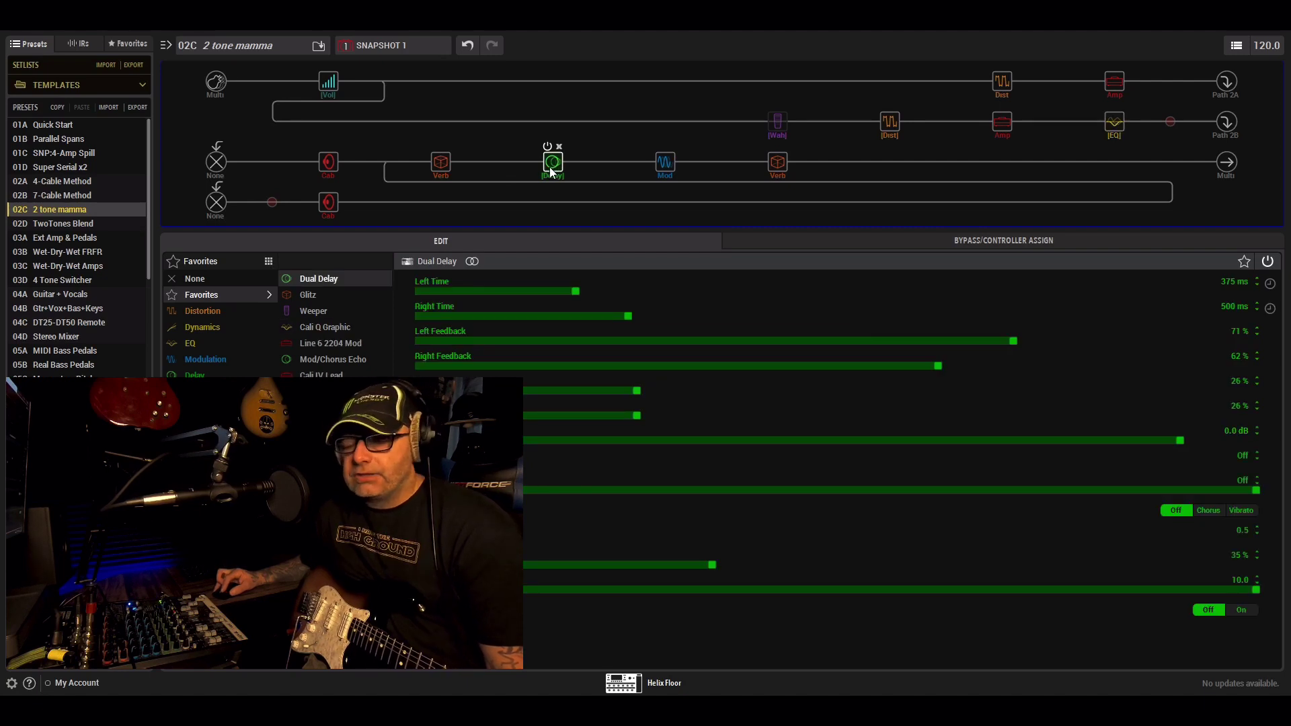